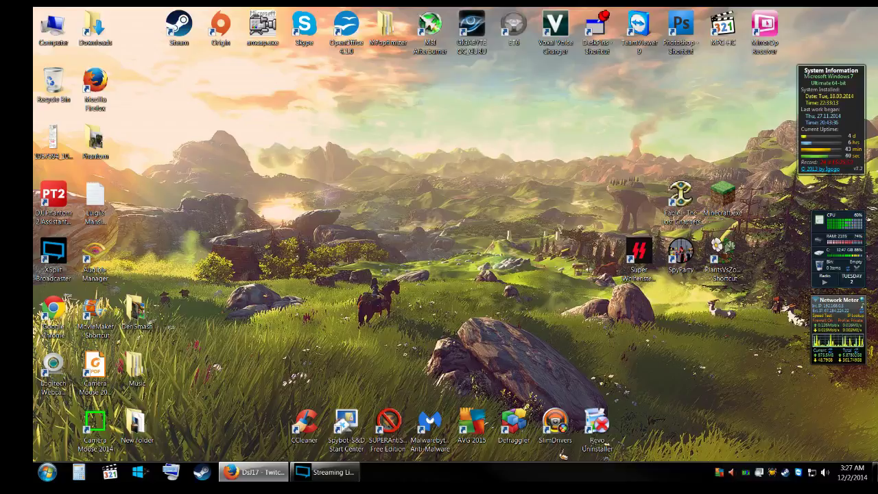
- Launch Super Wolfenstein 3D from its desktop shortcut and move its configuration window toward the middle of the desktop
key(alt+Tab)
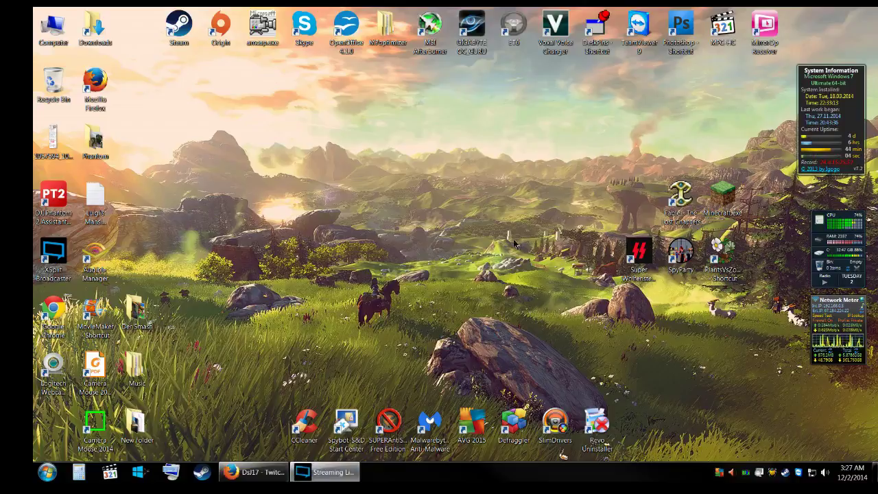
click(643, 270)
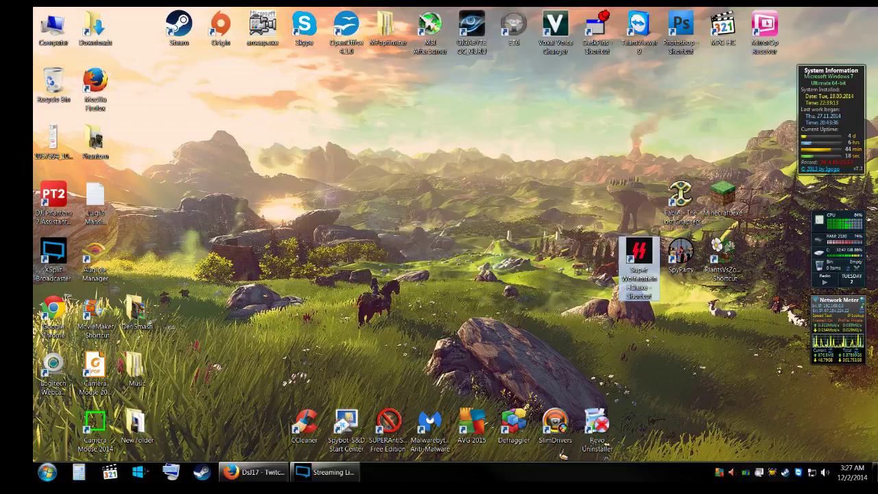
click(562, 454)
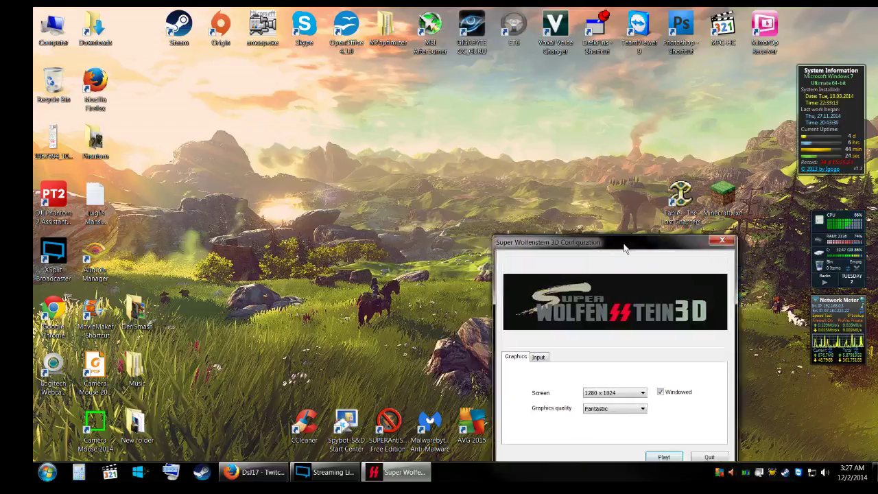
drag(624, 246, 425, 135)
- Set the game's screen resolution to 1920 x 1080 and its graphics quality to Fastest
click(438, 283)
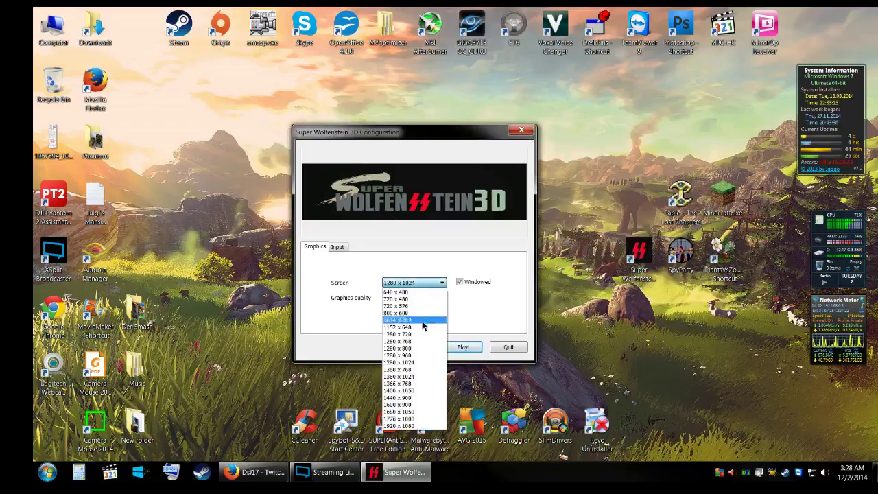
click(429, 426)
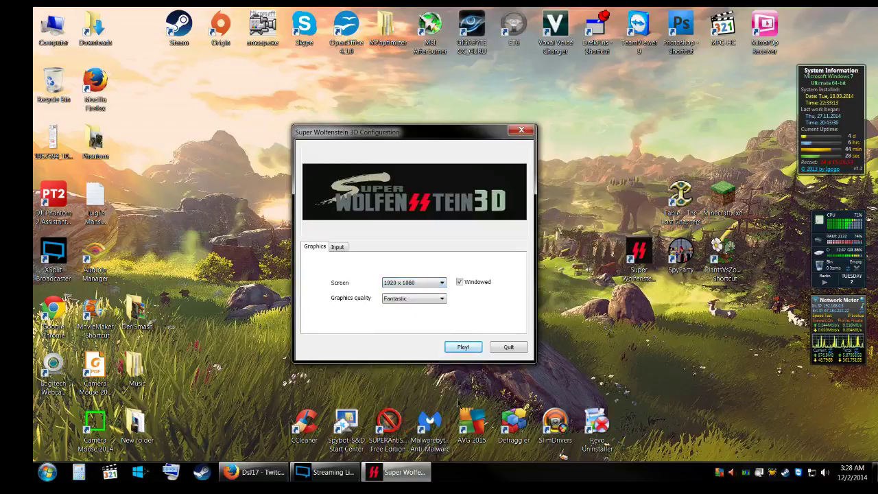
click(433, 301)
click(435, 321)
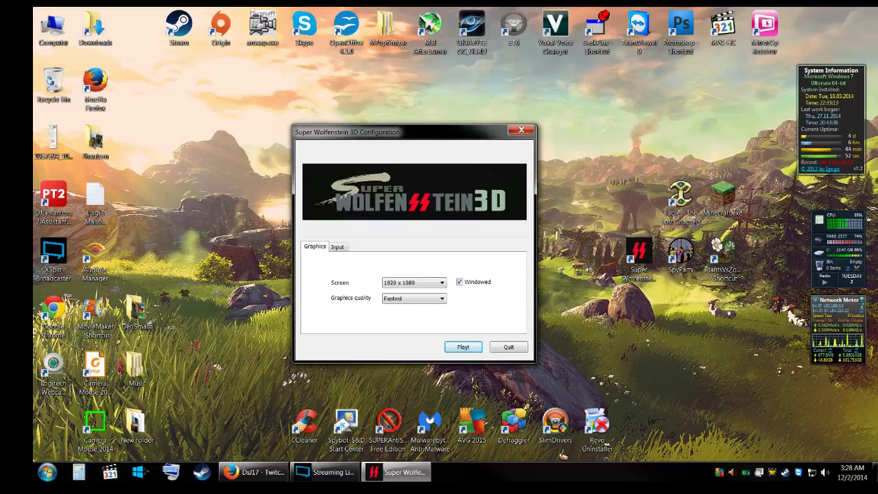
key(alt+Tab)
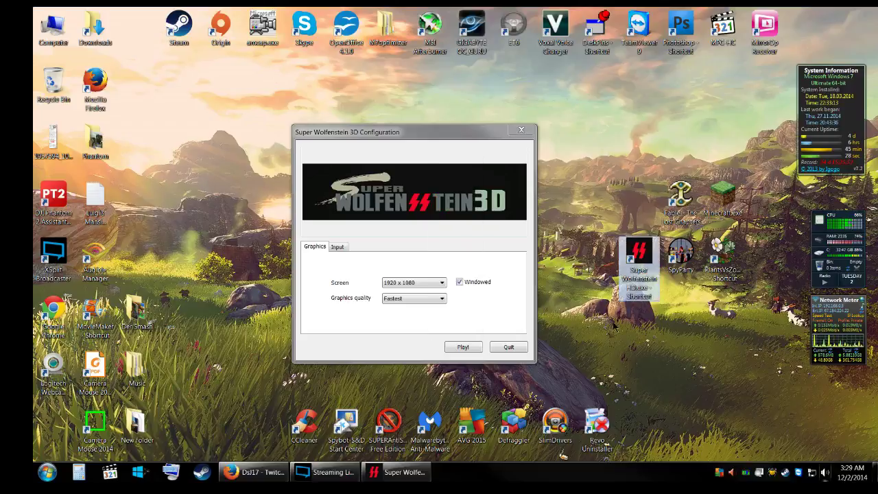
- Lower the Windows system volume
click(824, 472)
scroll(693, 361, down, 5)
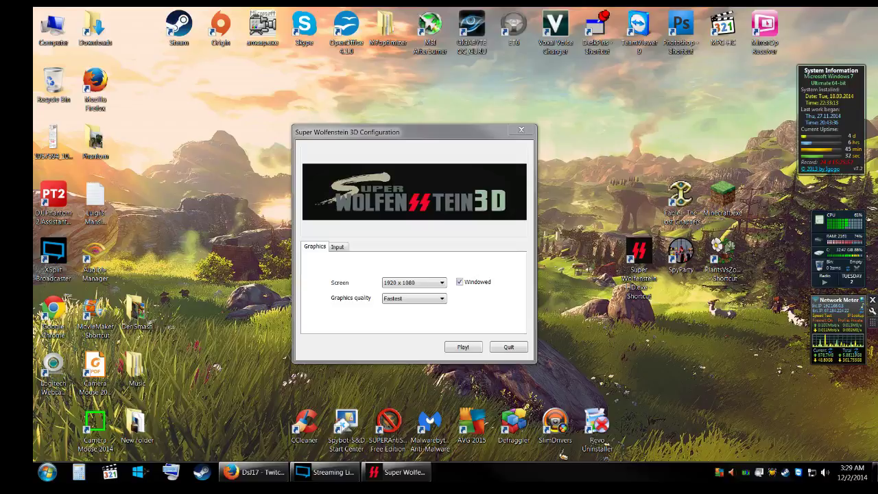
key(alt+Tab)
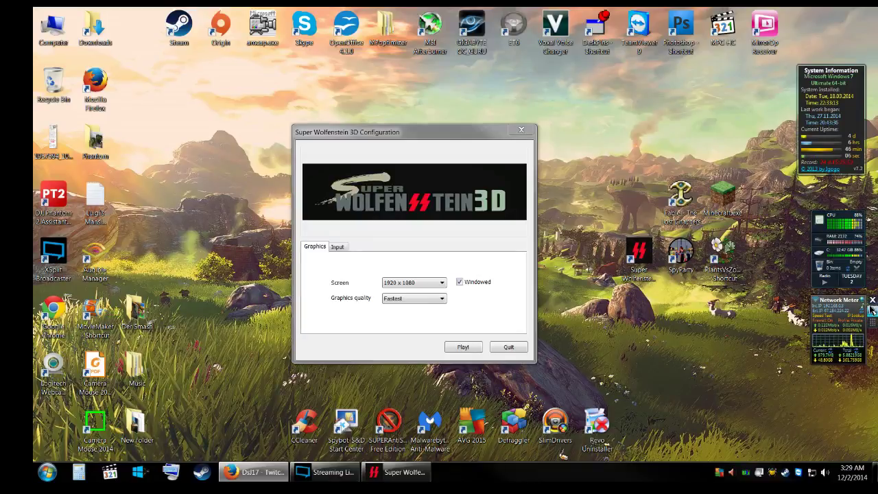
click(826, 473)
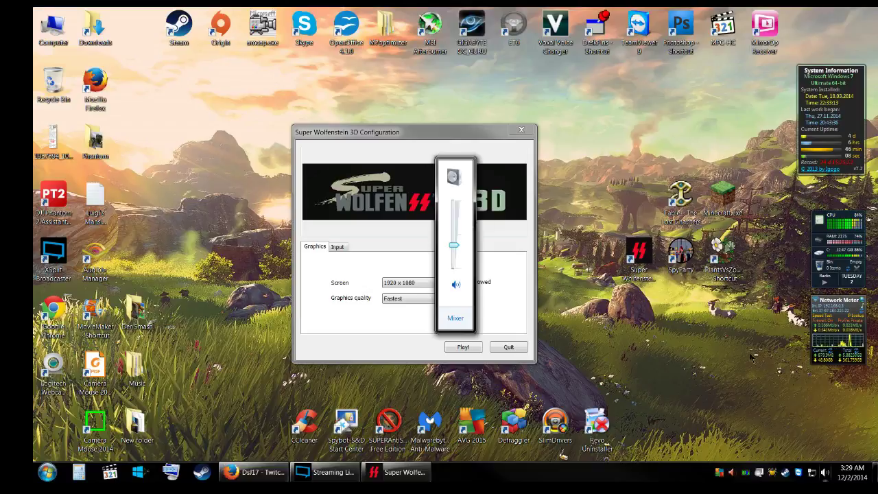
click(708, 343)
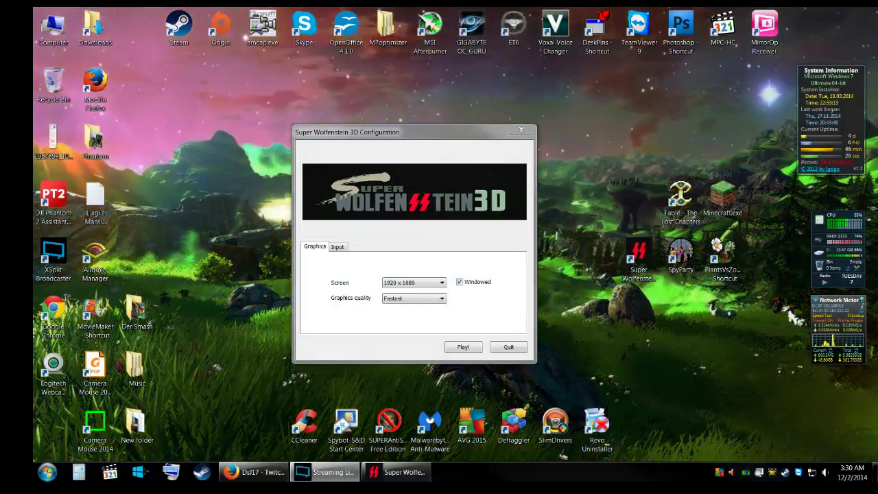
- Switch to the XSplit streaming window, mute the microphone and reduce the speaker level
click(326, 472)
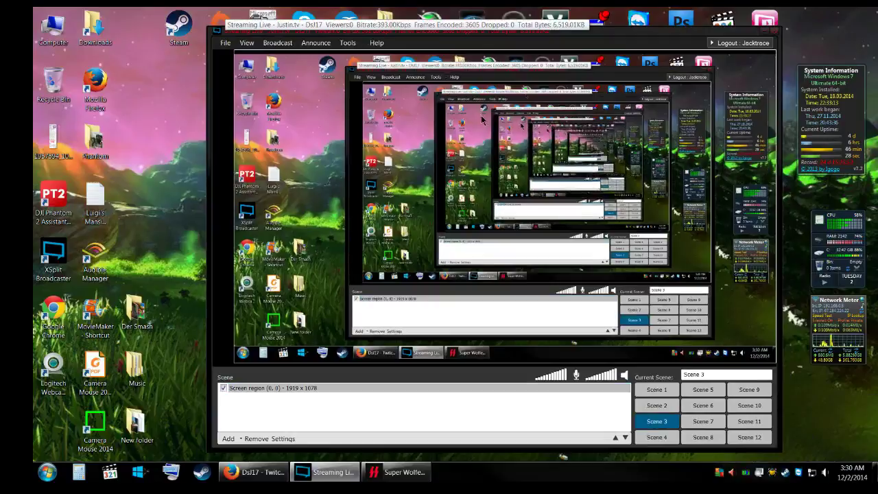
click(340, 388)
click(577, 374)
click(607, 375)
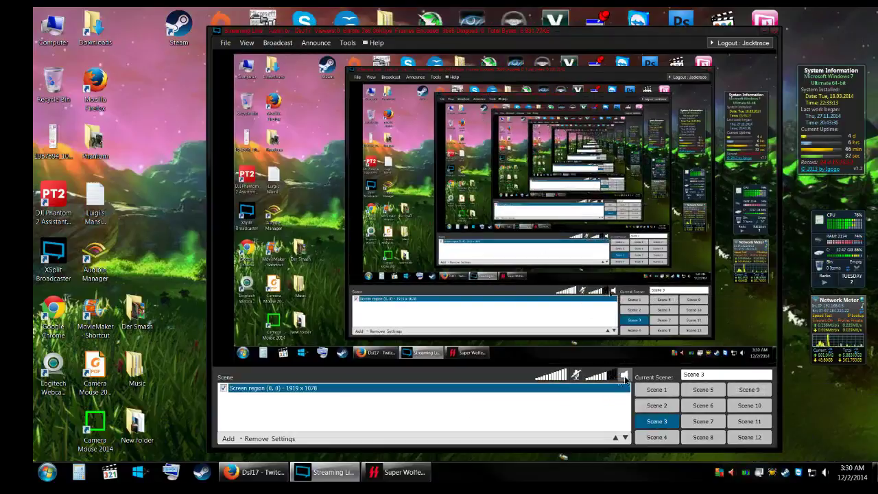
click(641, 258)
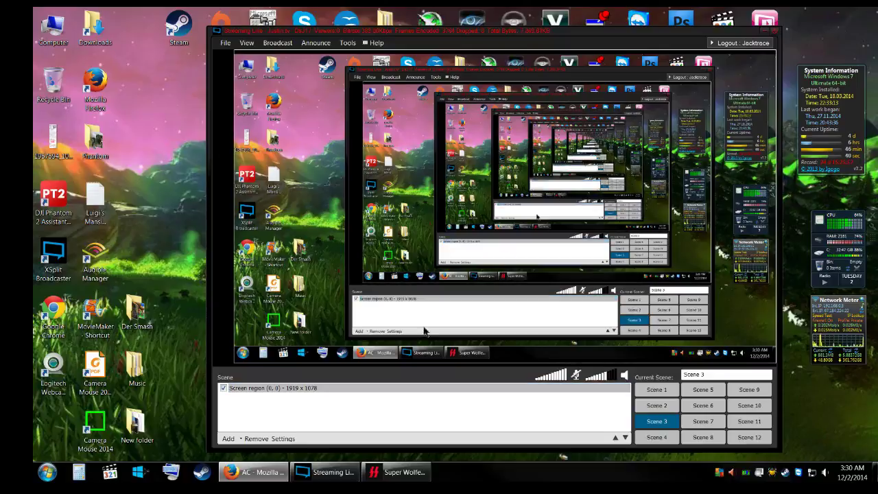
- Turn the stream's speaker and microphone levels down to minimum and move the streaming window off this screen
click(590, 380)
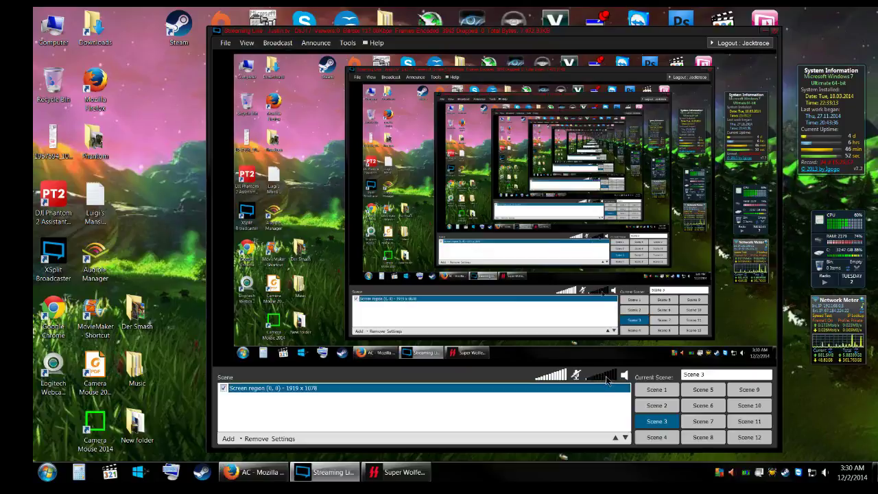
click(537, 379)
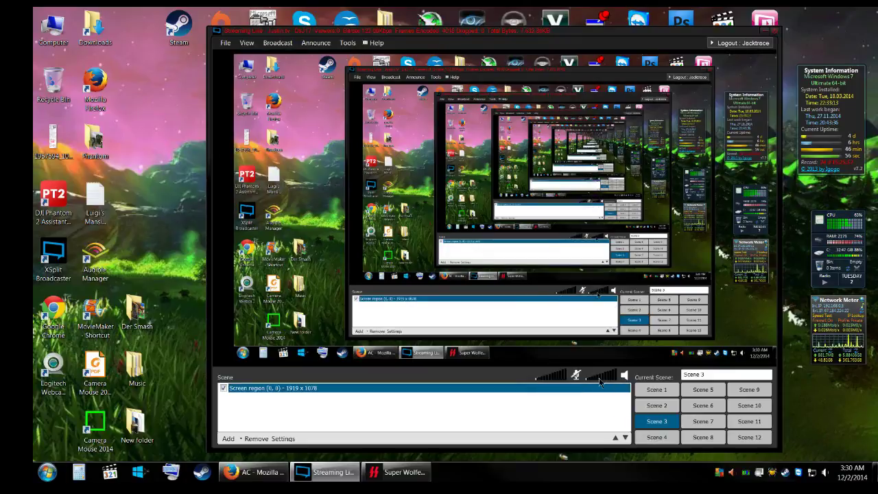
key(alt+Tab)
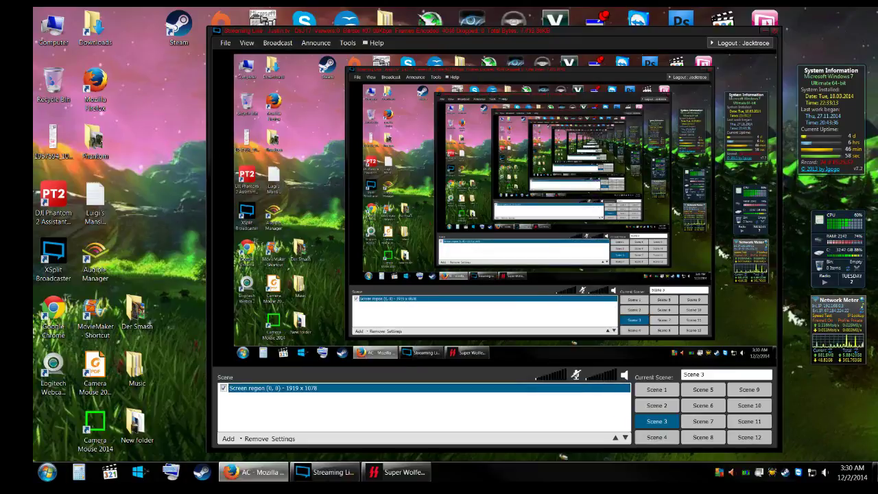
click(625, 376)
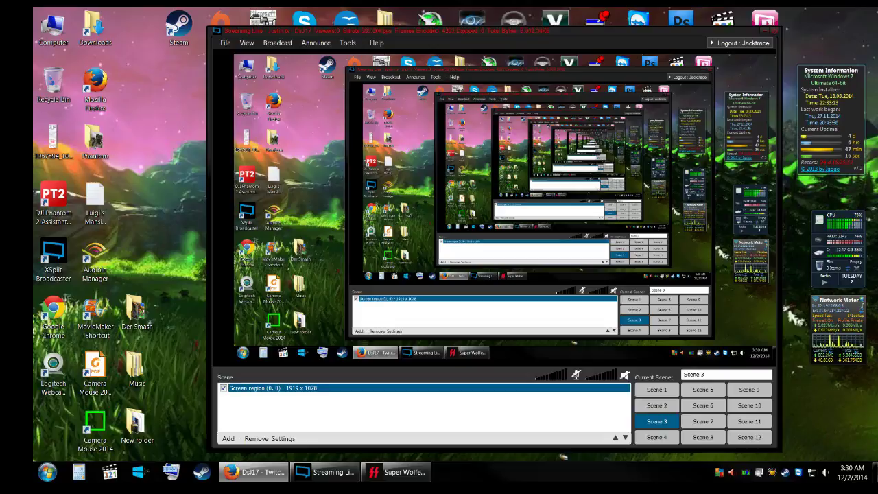
click(623, 376)
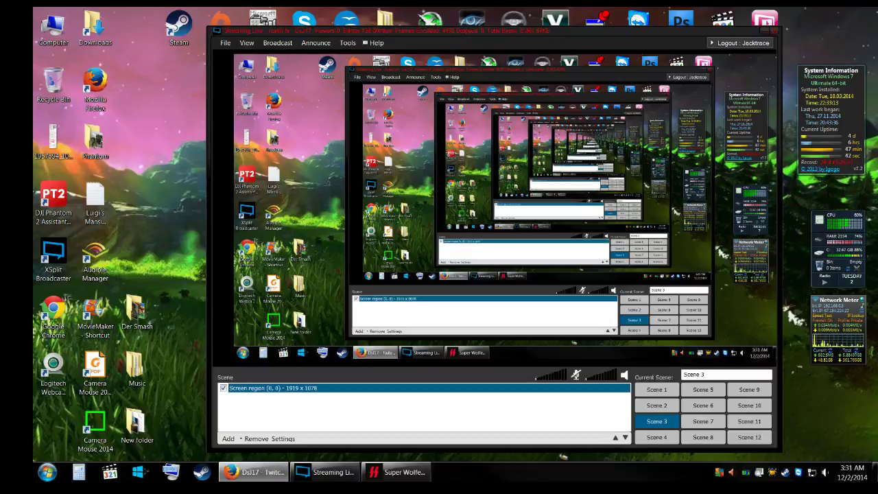
drag(559, 33, 877, 227)
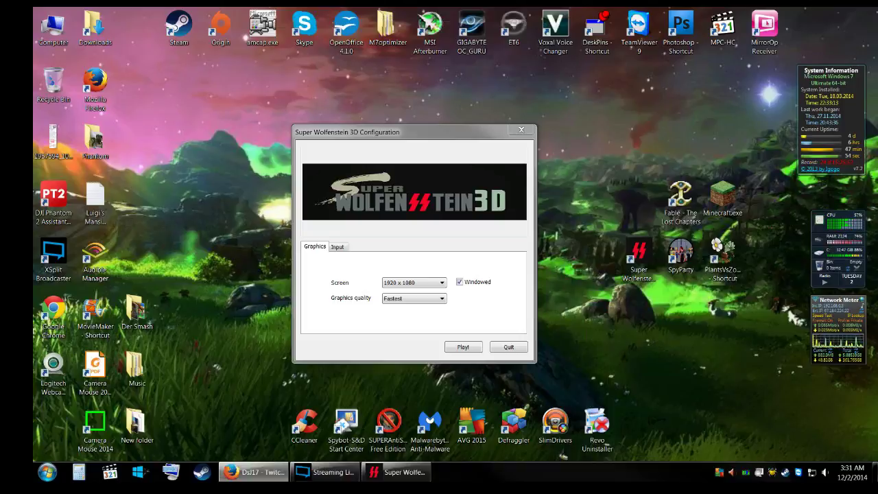
- Raise the stream's speaker level to about half and move the streaming window back off this screen
key(alt+Tab)
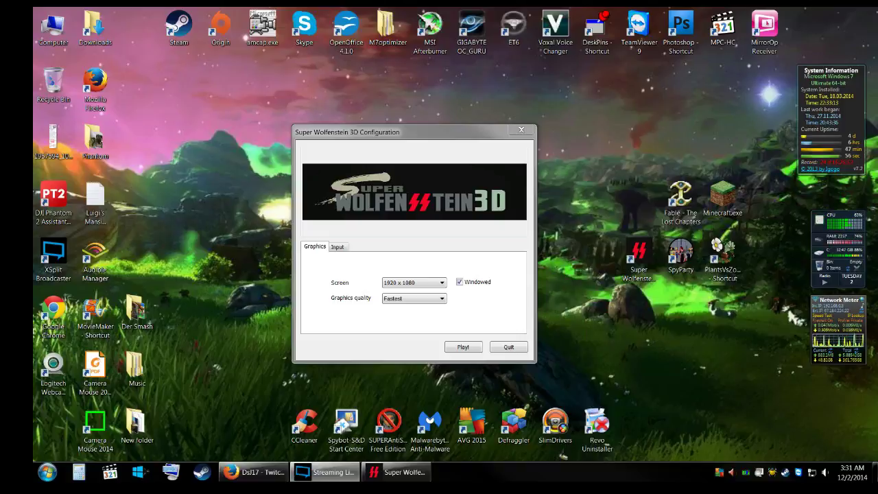
drag(877, 157, 663, 96)
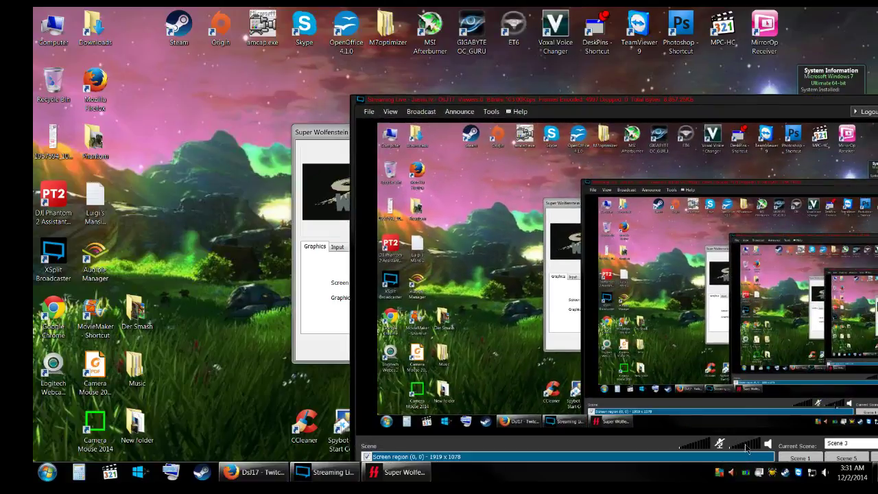
click(828, 327)
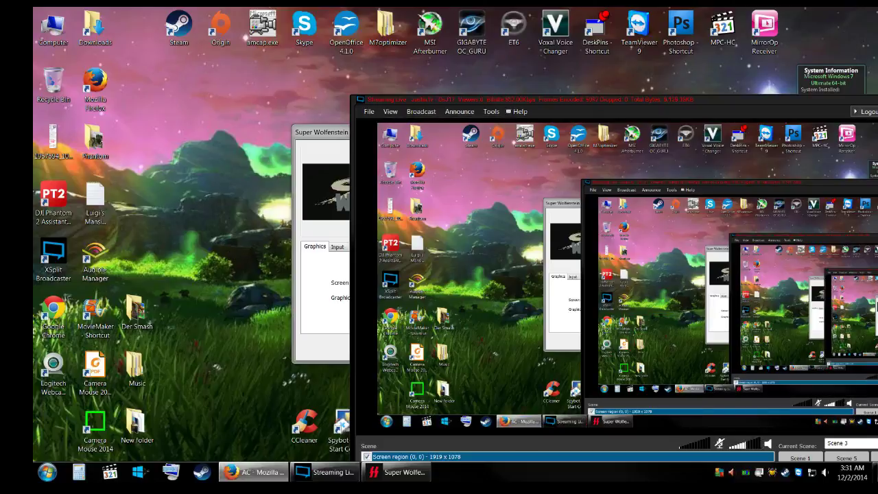
drag(673, 101, 877, 179)
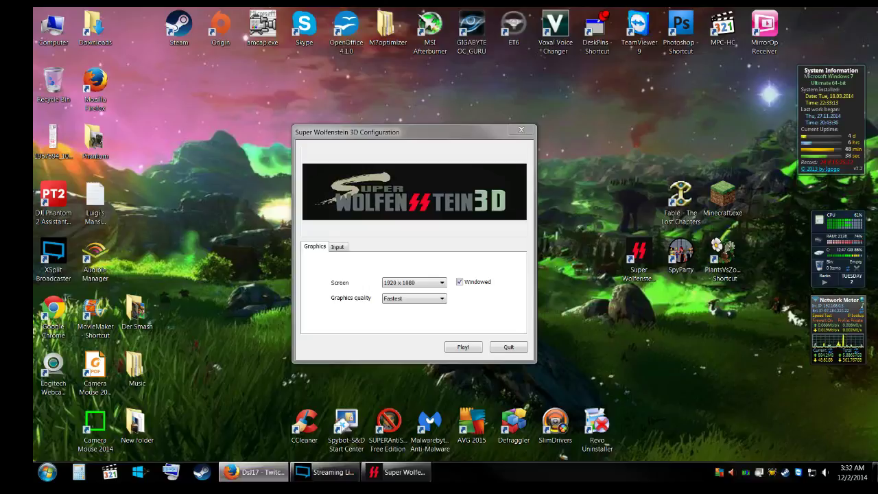
- Start the game in windowed mode and close it at the title screen
click(463, 347)
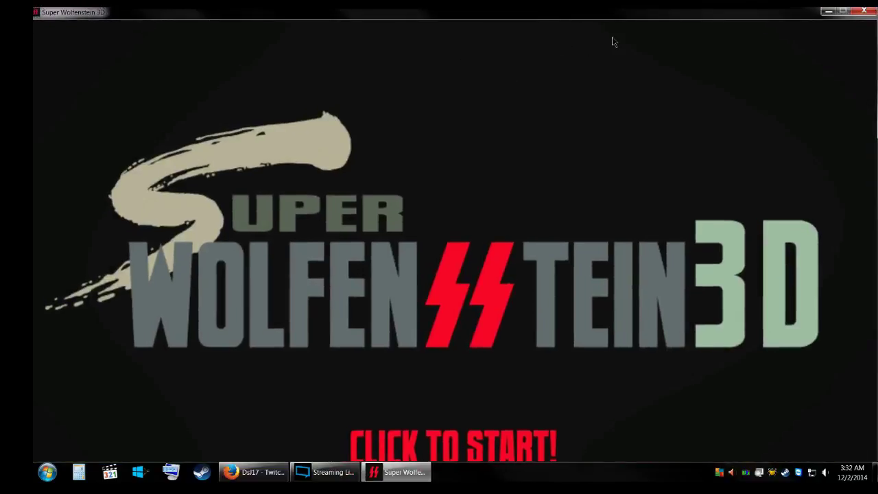
click(864, 11)
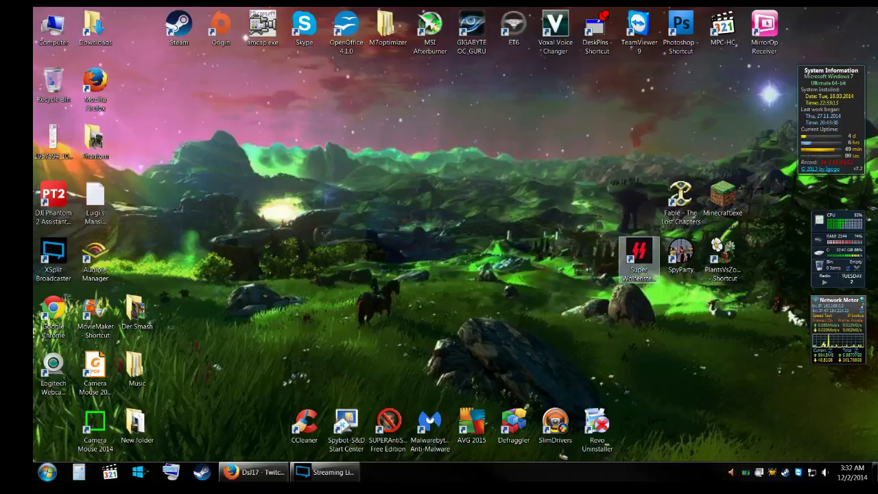
- Relaunch Super Wolfenstein 3D, turn off Windowed mode and start playing the game from its title screen
double_click(639, 255)
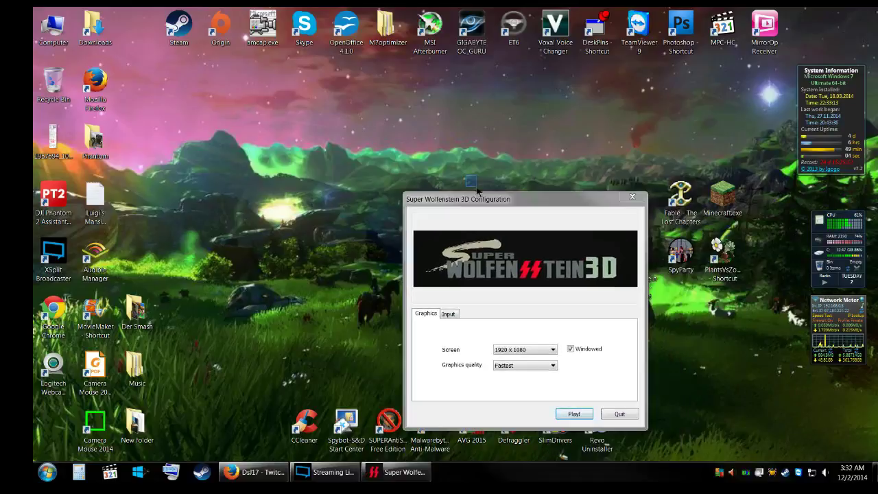
click(571, 348)
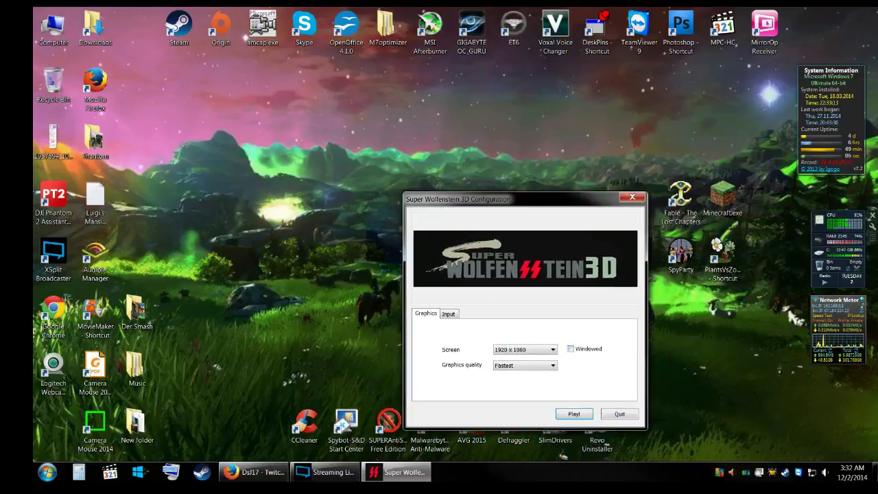
key(alt+Tab)
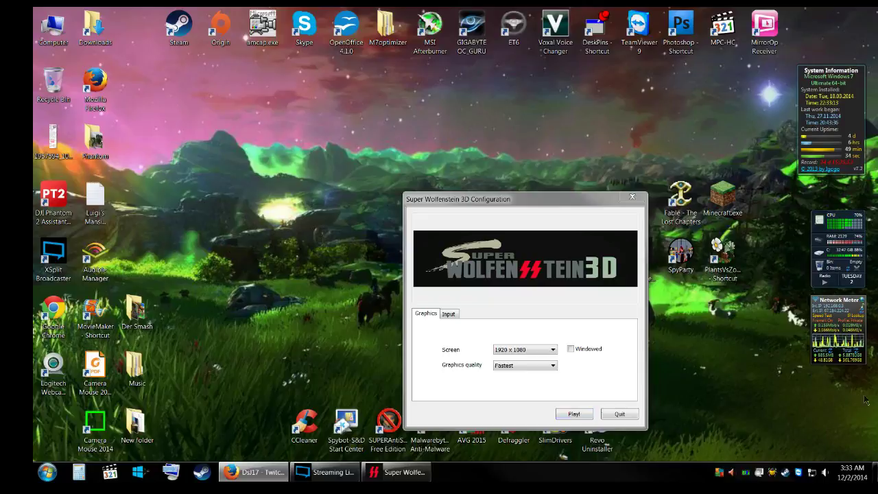
click(582, 415)
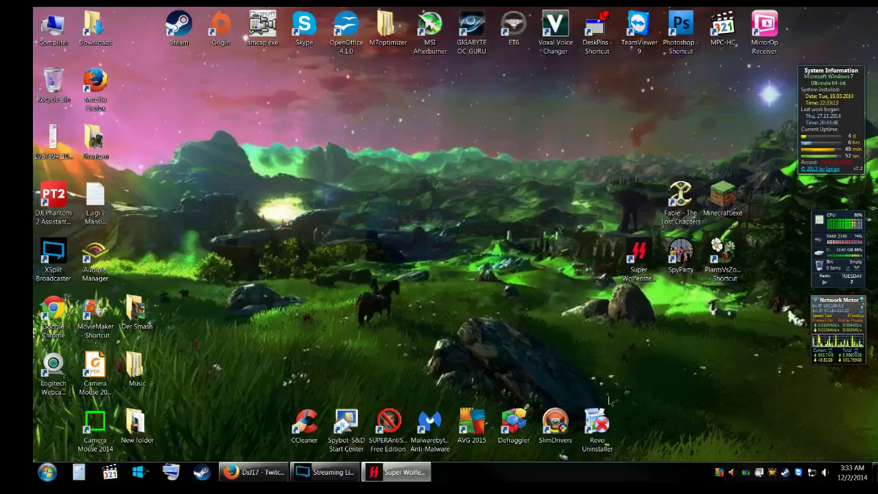
key(alt+Tab)
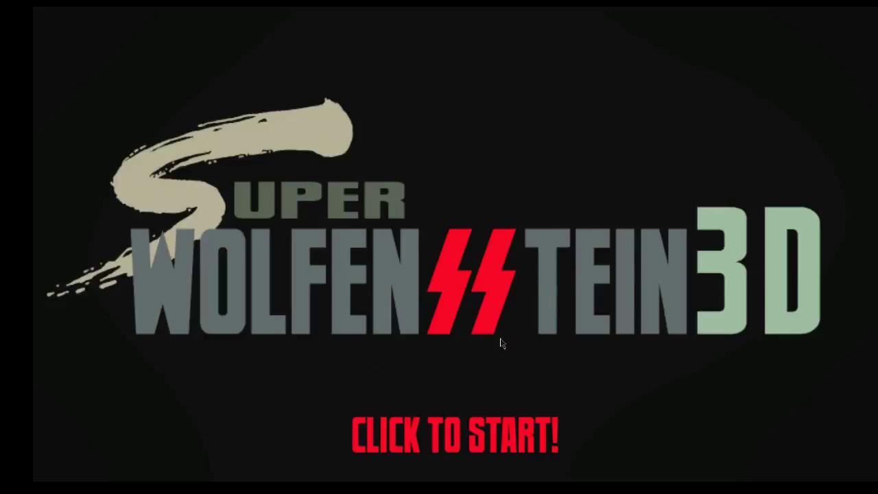
click(626, 232)
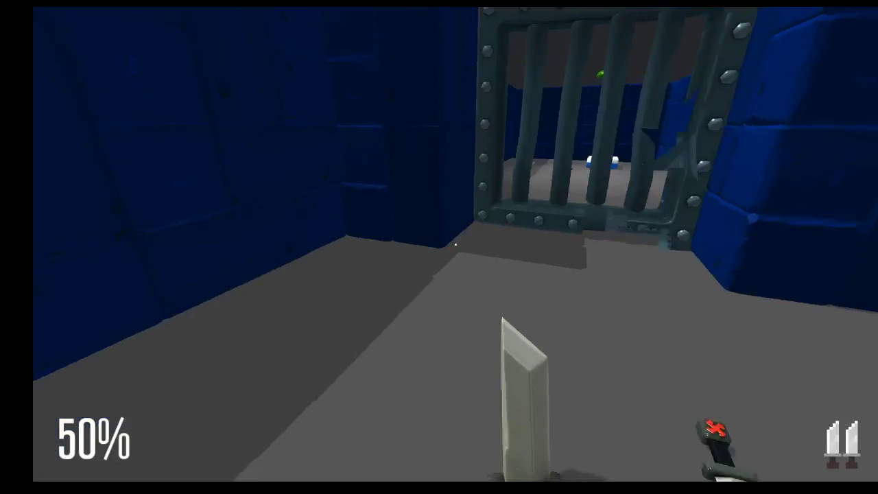
click(456, 245)
key(w)
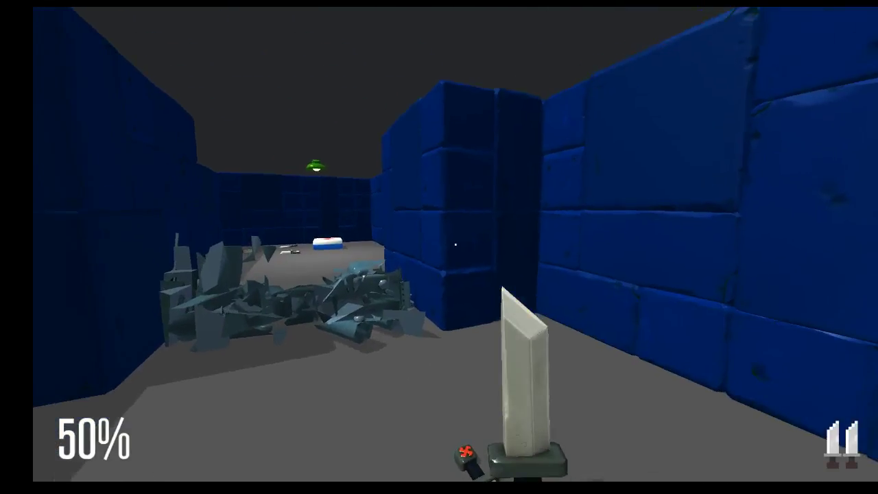
click(455, 245)
key(w)
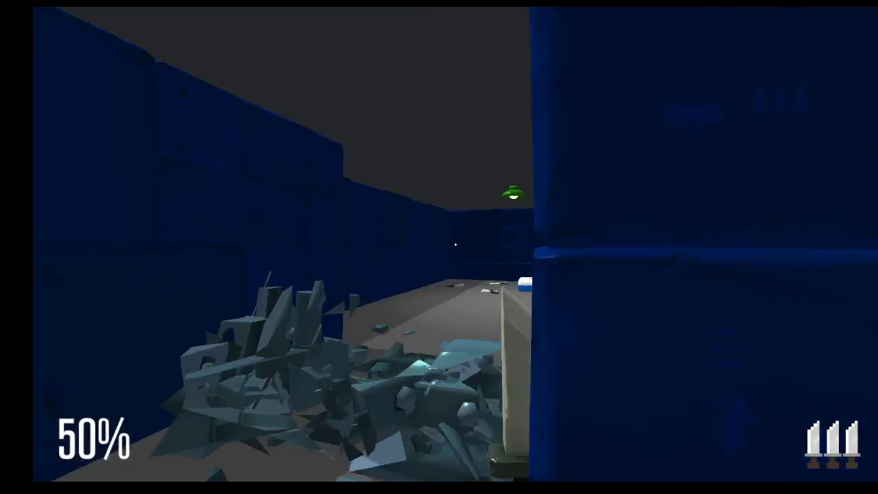
key(w)
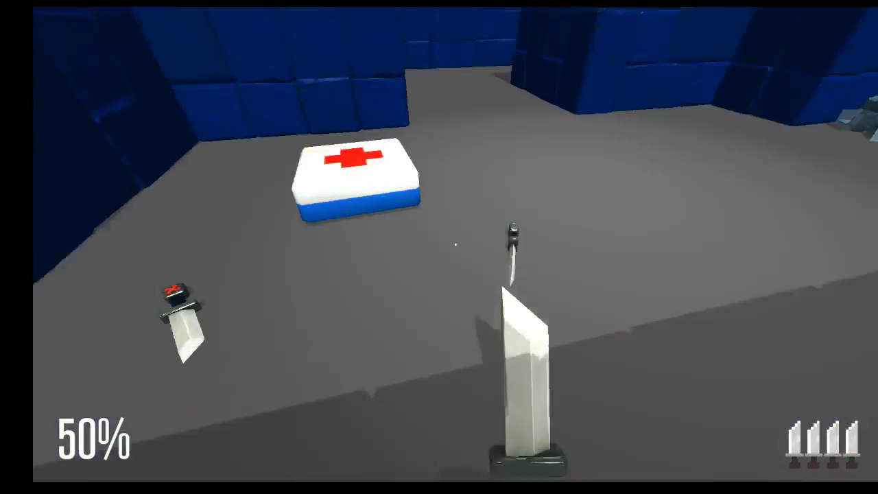
key(w)
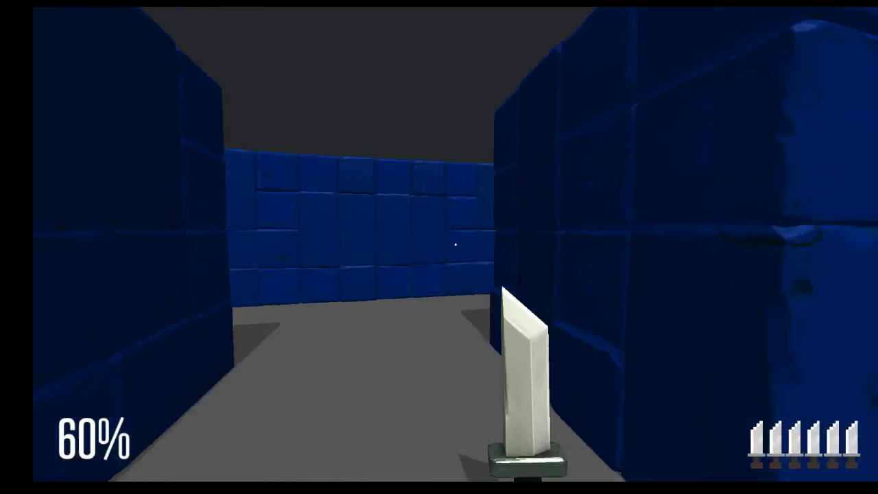
key(w)
click(455, 245)
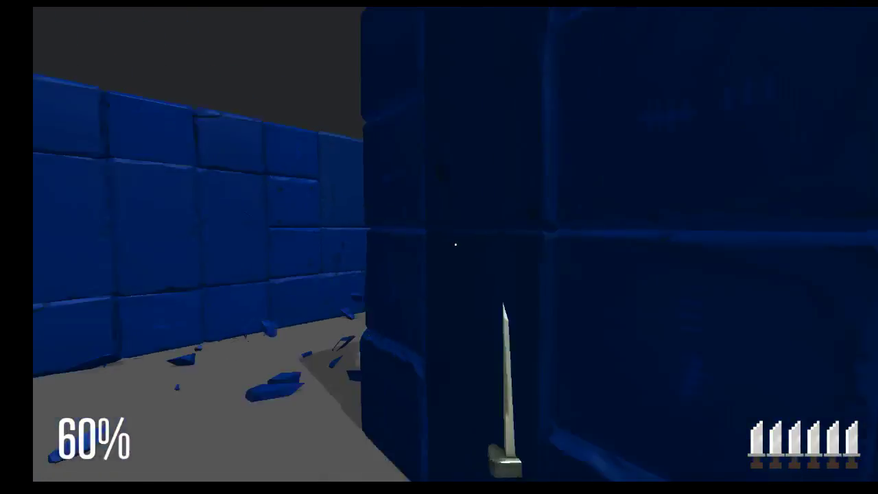
key(s)
key(s)
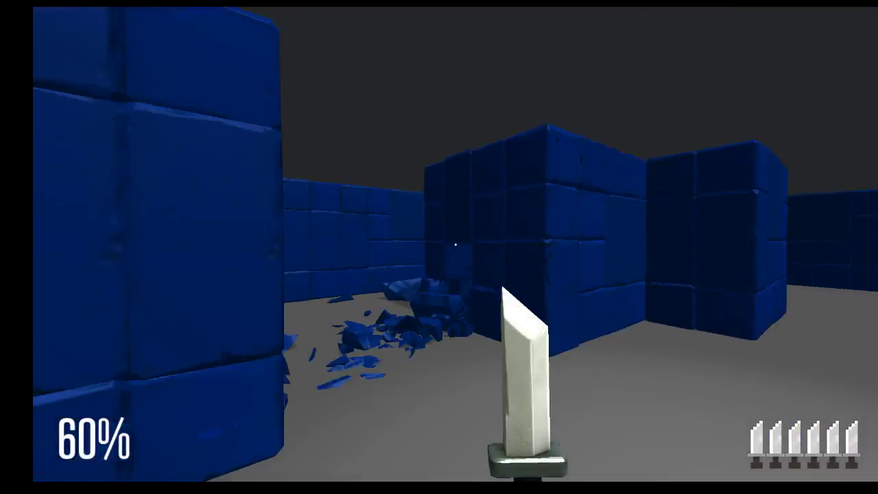